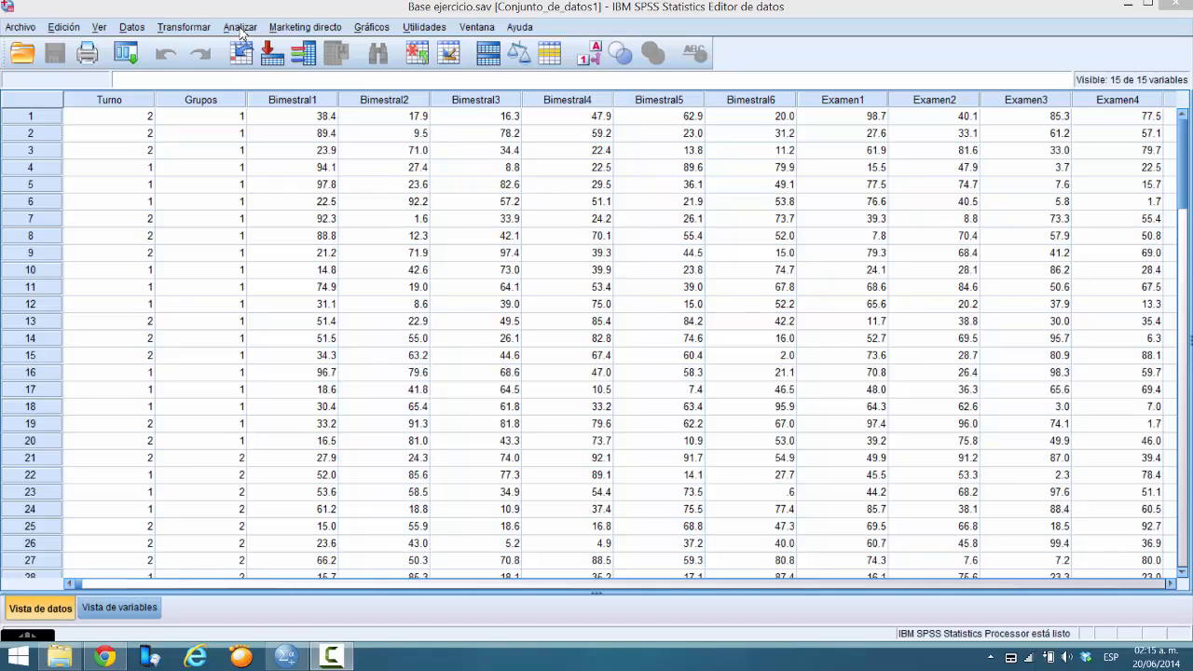
Step: Start an independent-samples T test (Prueba T para muestras independientes) and add PromedioGeneral as the variable to contrast
left_click(240, 28)
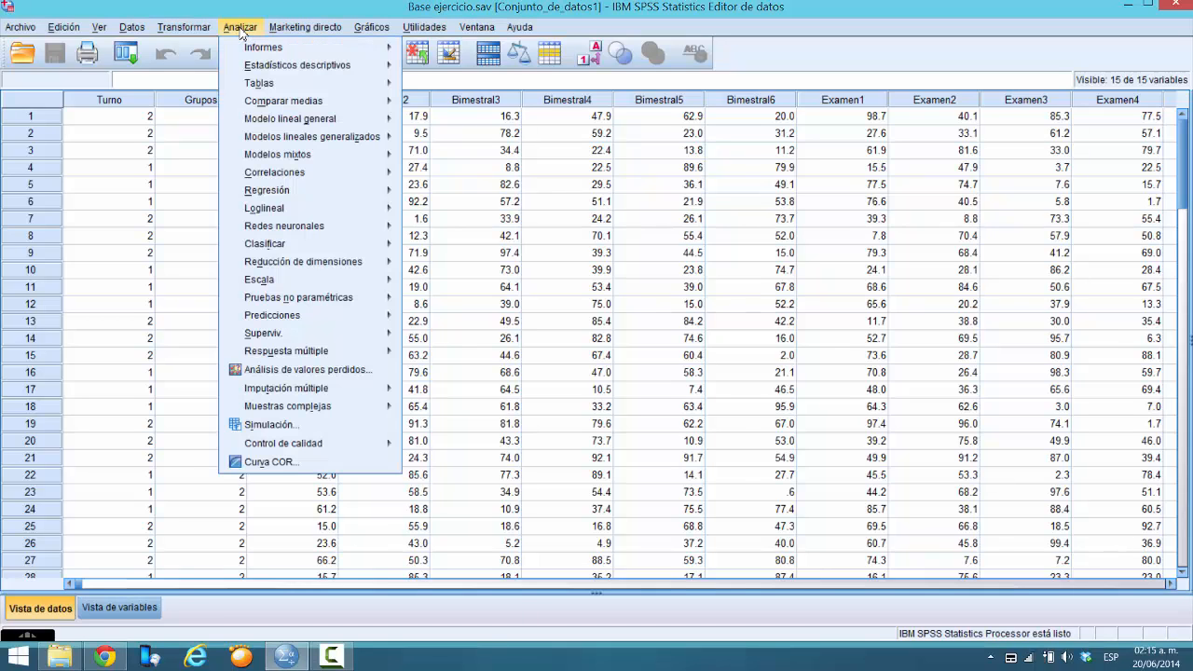
mouse_move(319, 104)
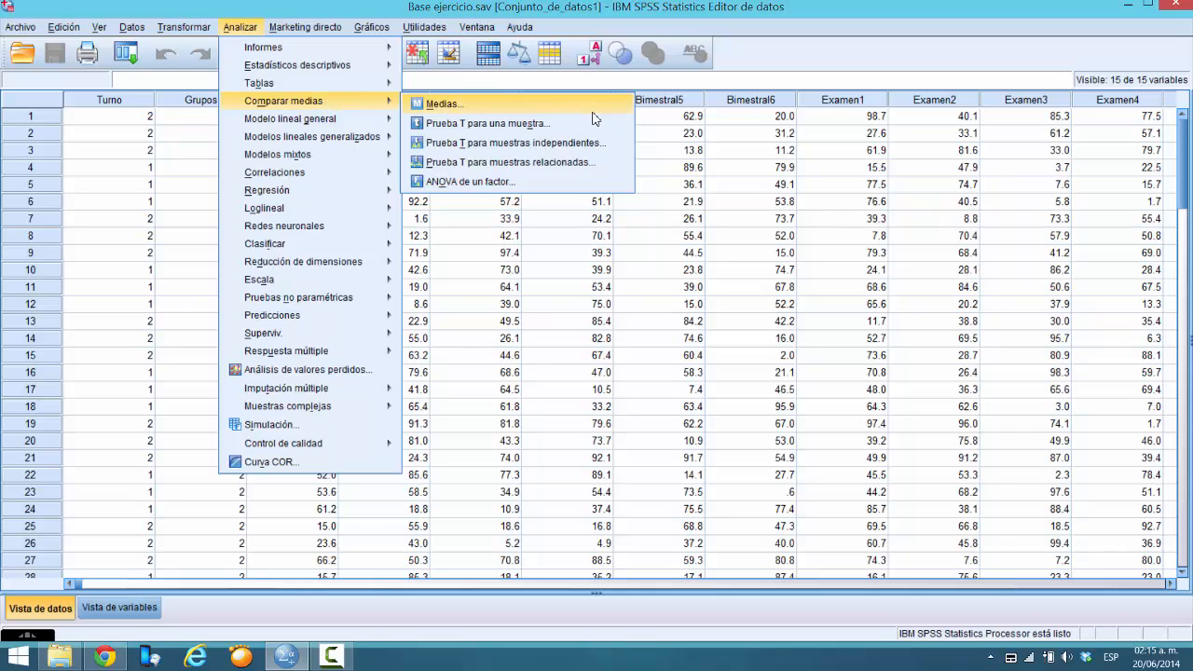
left_click(527, 152)
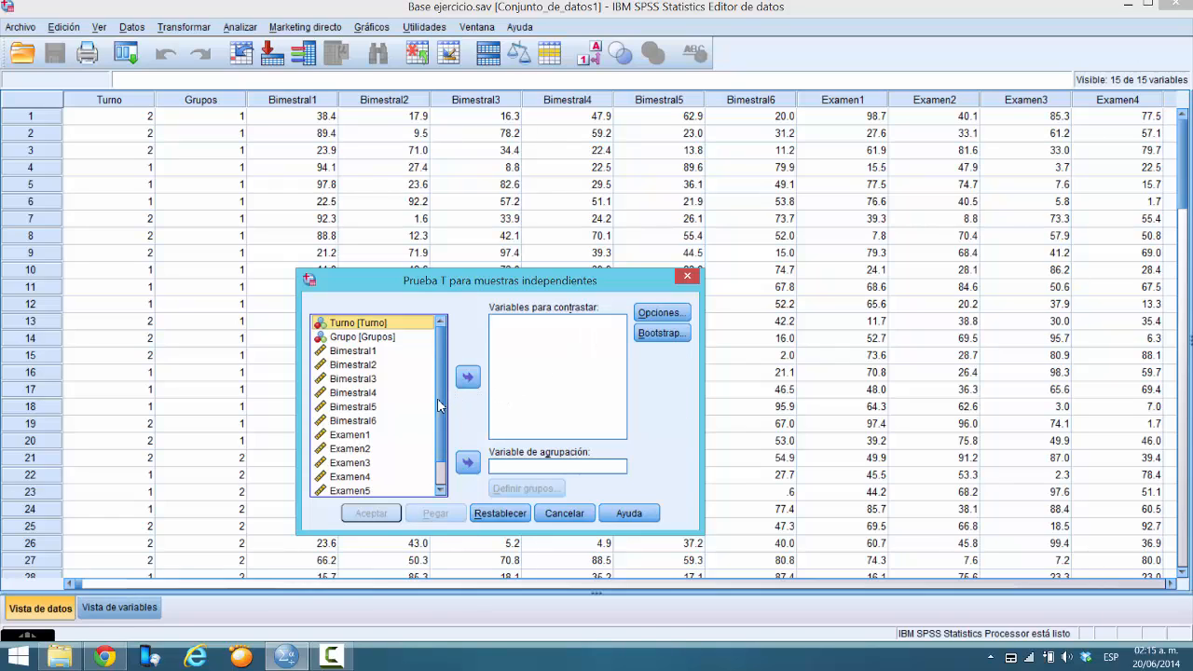
left_click_drag(438, 400, 434, 446)
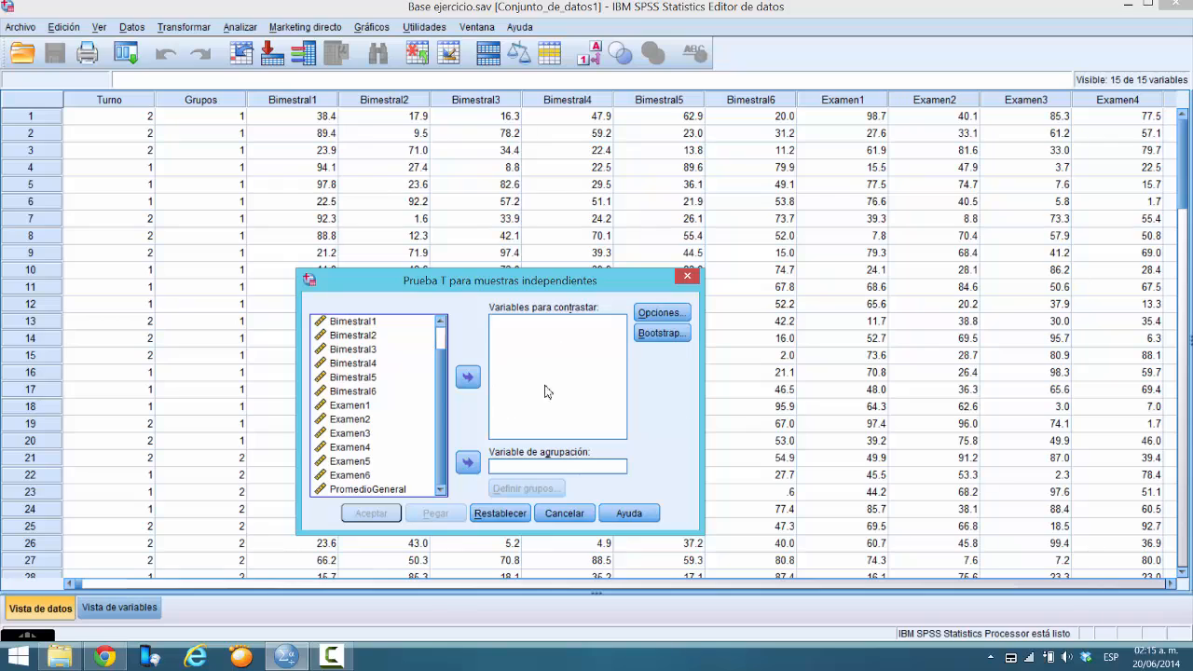
left_click(368, 489)
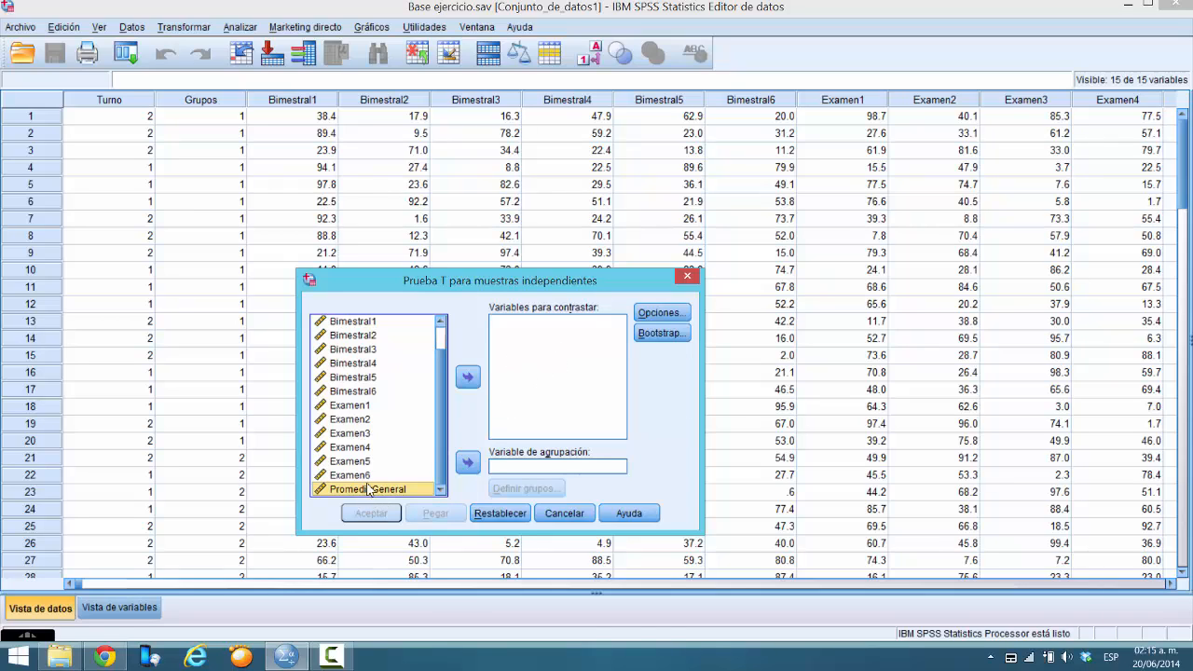
left_click(468, 378)
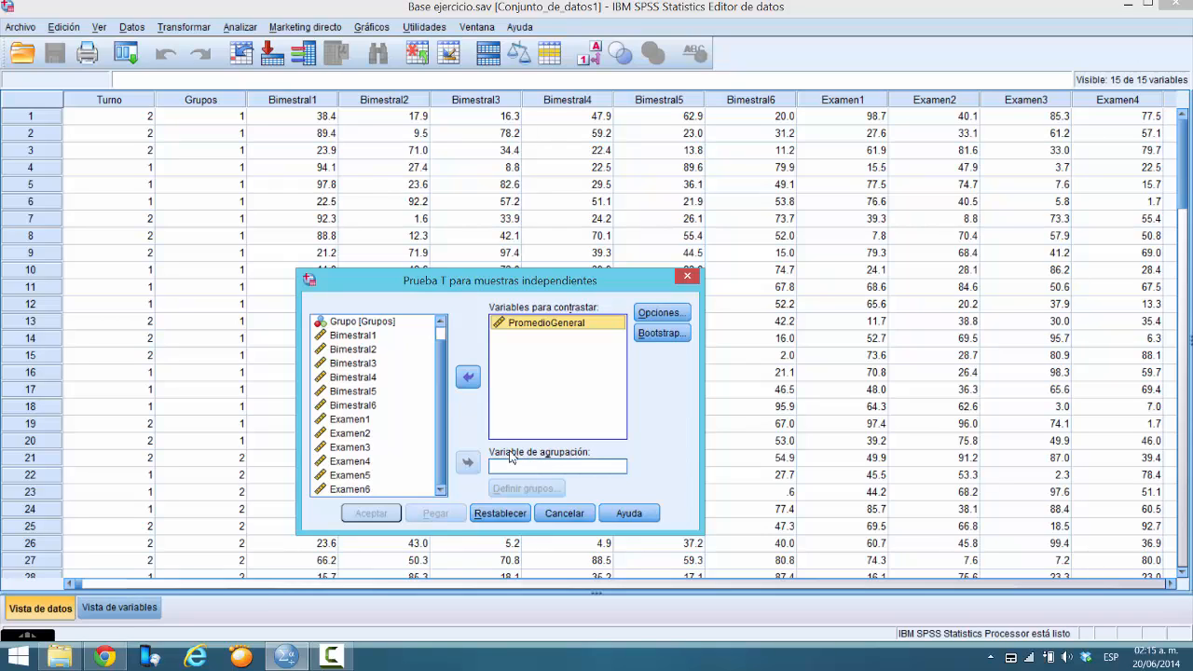
Step: Set Turno as the grouping variable of the independent-samples T test
scroll(445, 383, "up", 1)
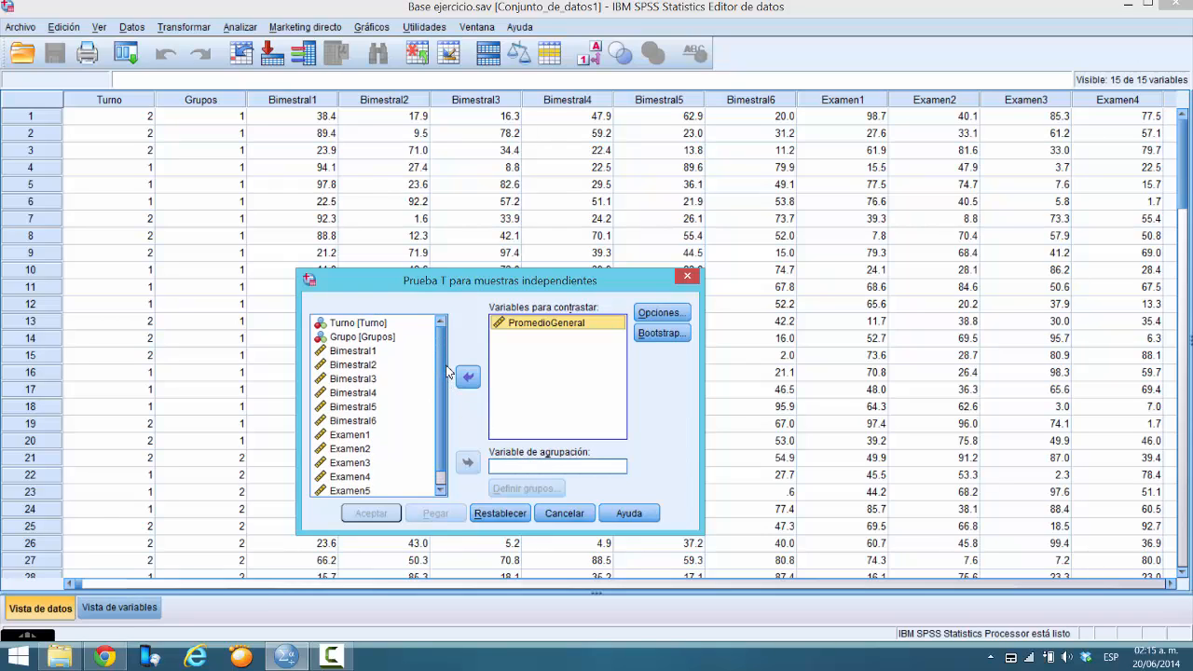
left_click(432, 338)
left_click(348, 324)
left_click(348, 326)
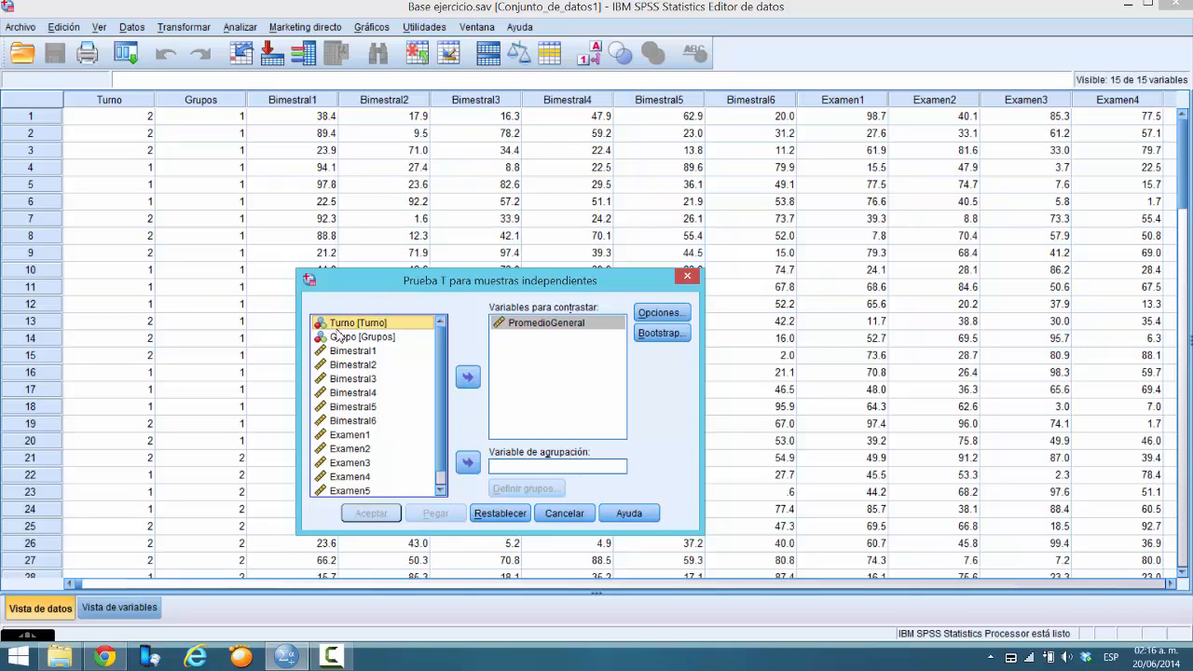
left_click(468, 462)
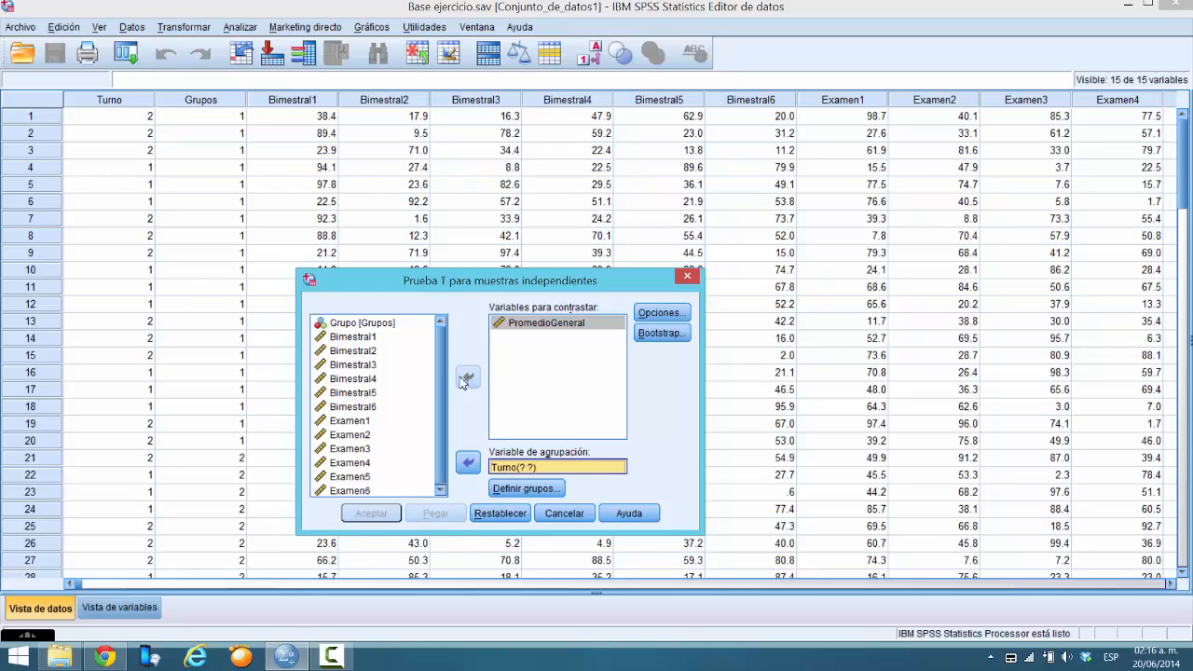
Step: Define the Turno groups with specified values 1 for Grupo 1 and 2 for Grupo 2
left_click(510, 488)
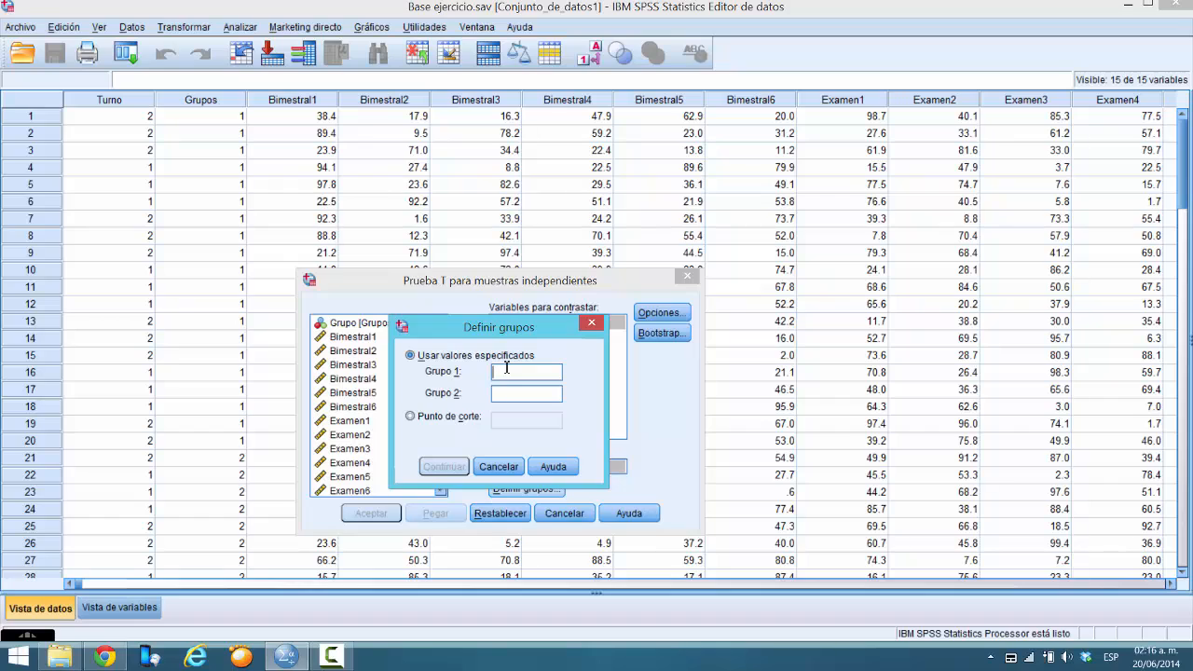
type("1")
type("2")
left_click(444, 468)
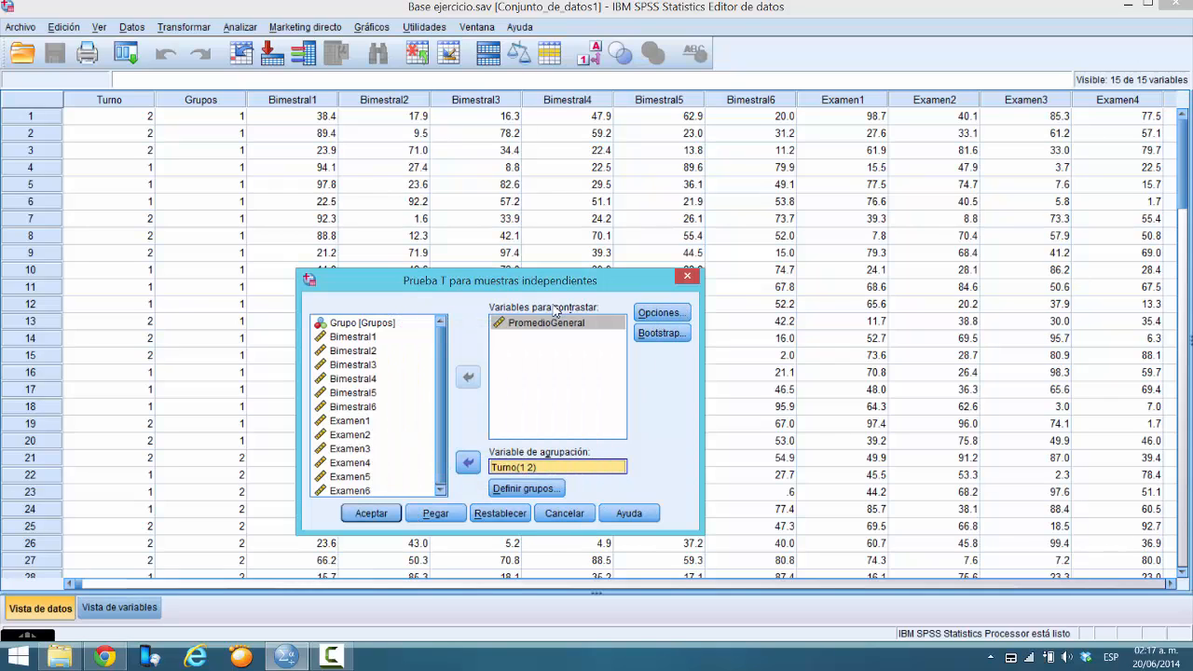
Step: Accept the 95% confidence interval with cases excluded by analysis, and run the independent-samples T test
left_click(660, 322)
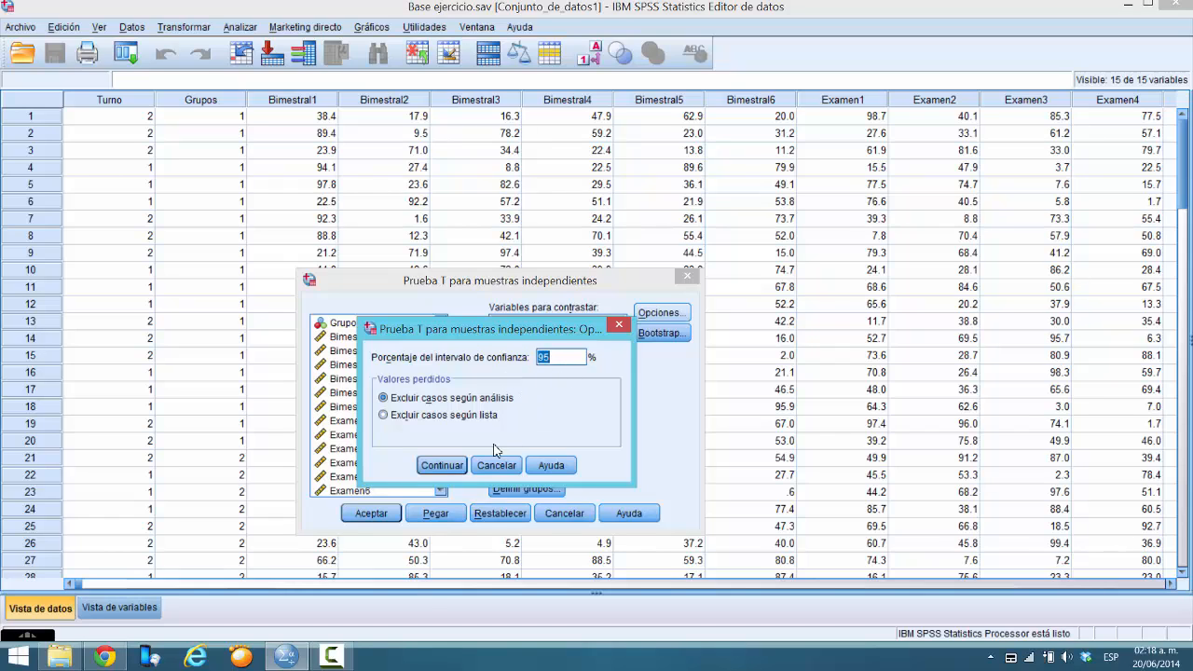
left_click(455, 465)
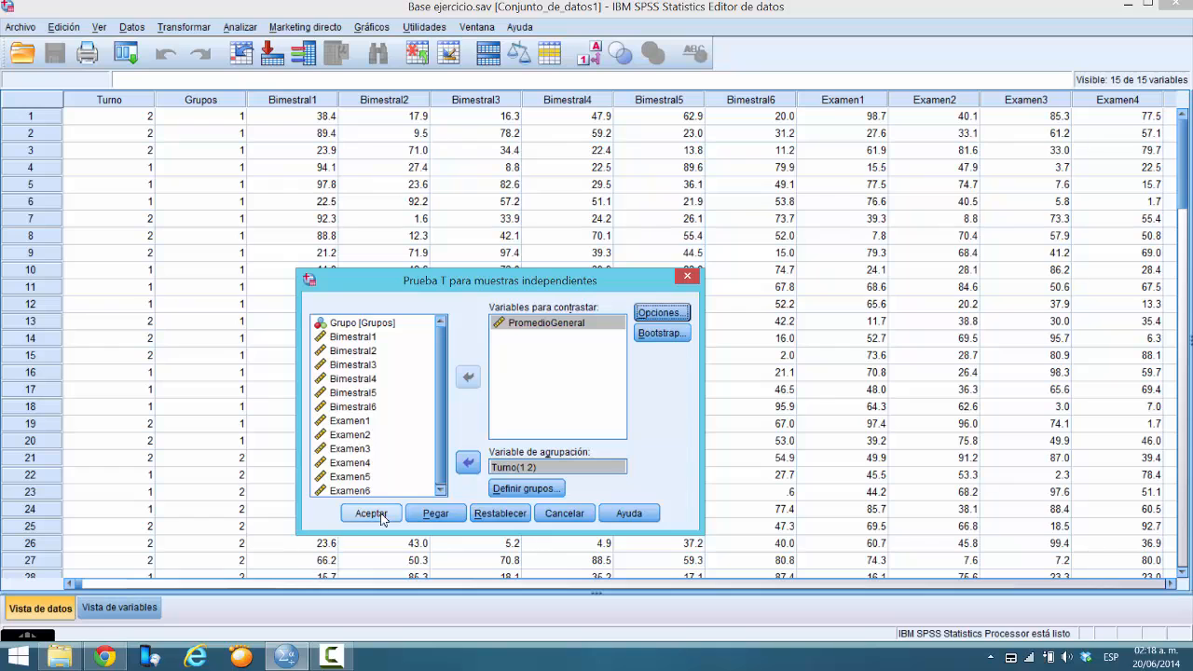
left_click(372, 514)
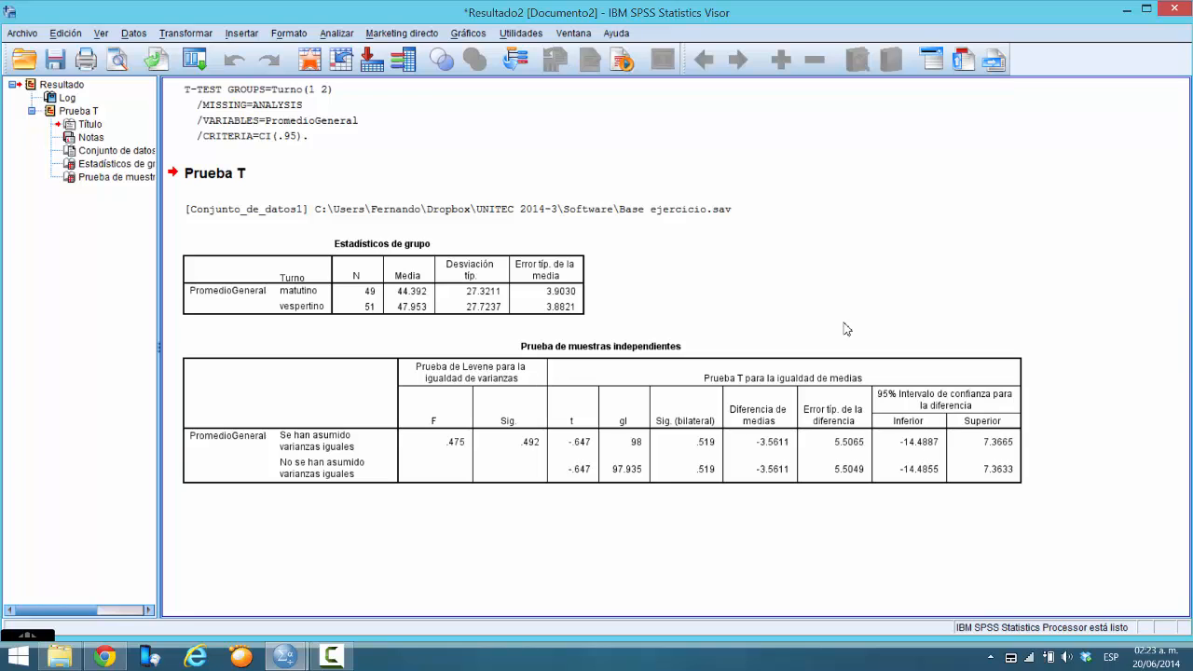
Step: Examine the lower and upper limits of the 95% confidence interval in the independent-samples test table
left_click(915, 447)
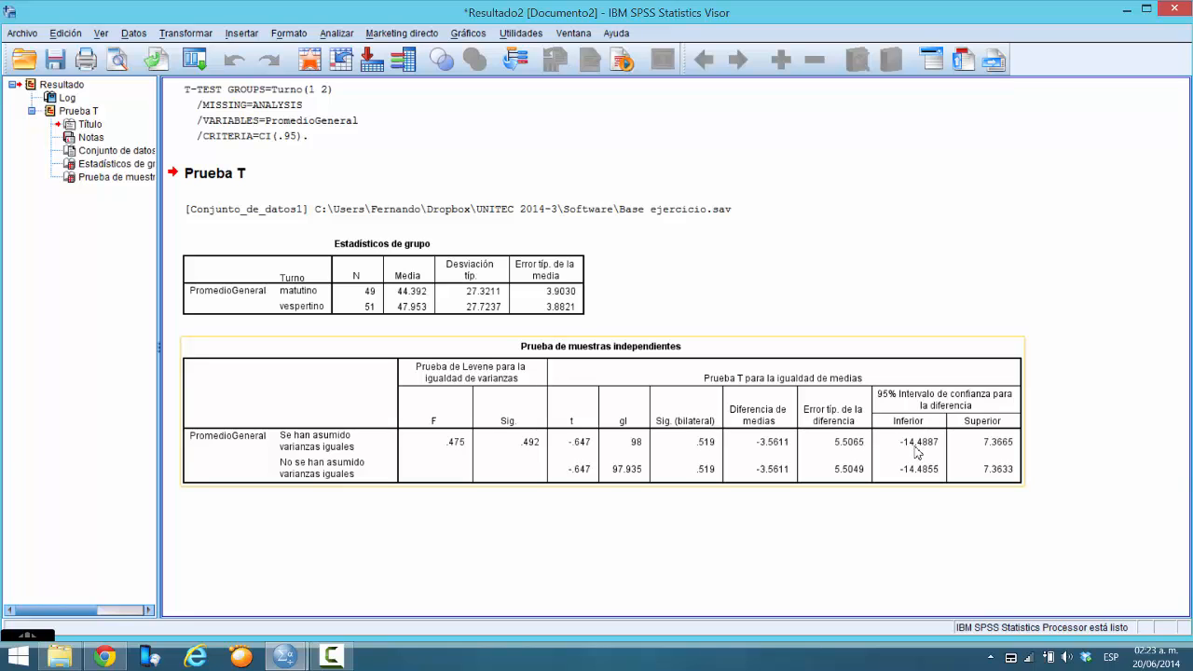
left_click(1046, 259)
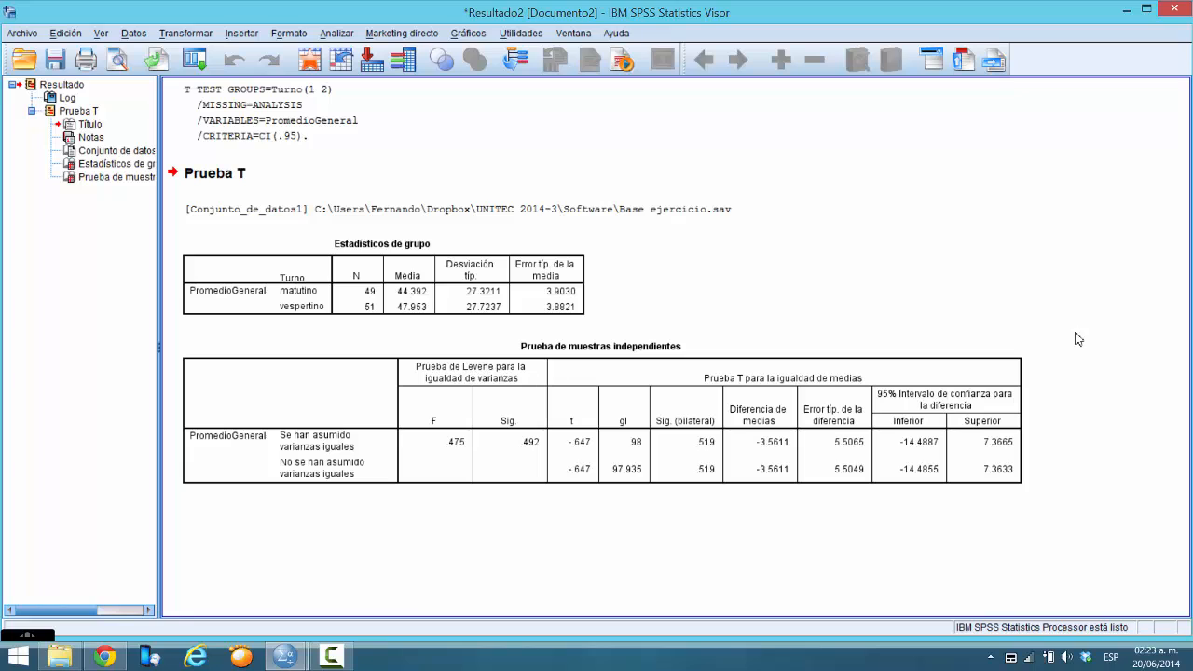
left_click(995, 453)
Step: Start a related-samples T test (Prueba T para muestras relacionadas) and pair Examen1 with Examen2 as the first pair
left_click(336, 35)
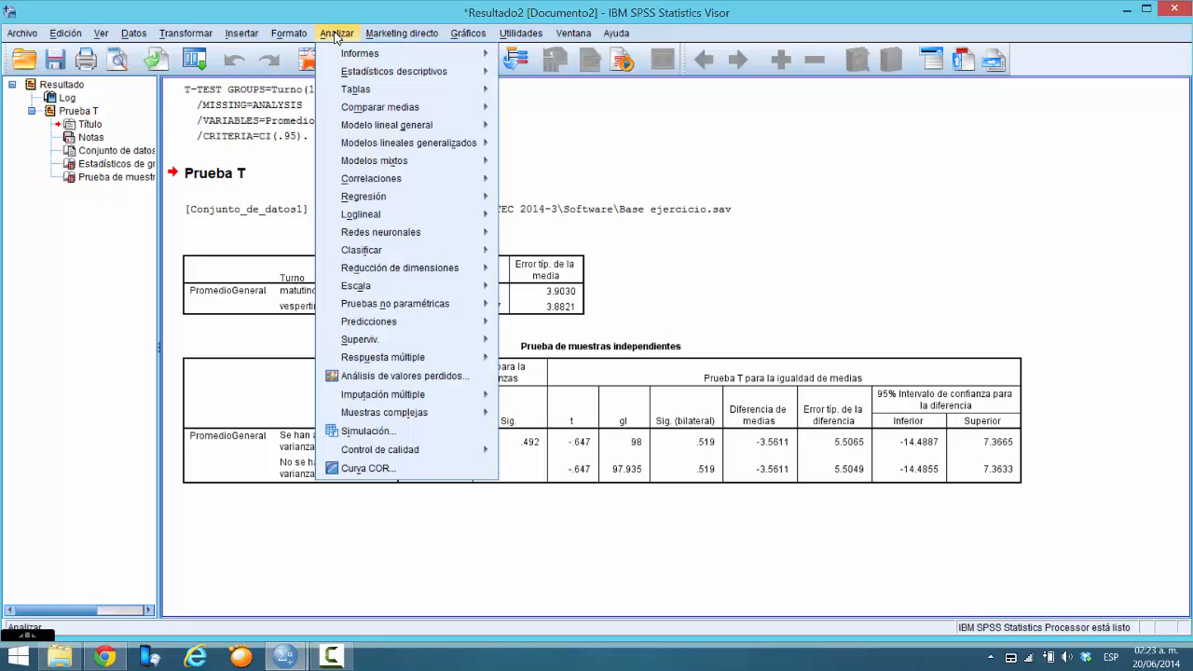
mouse_move(388, 74)
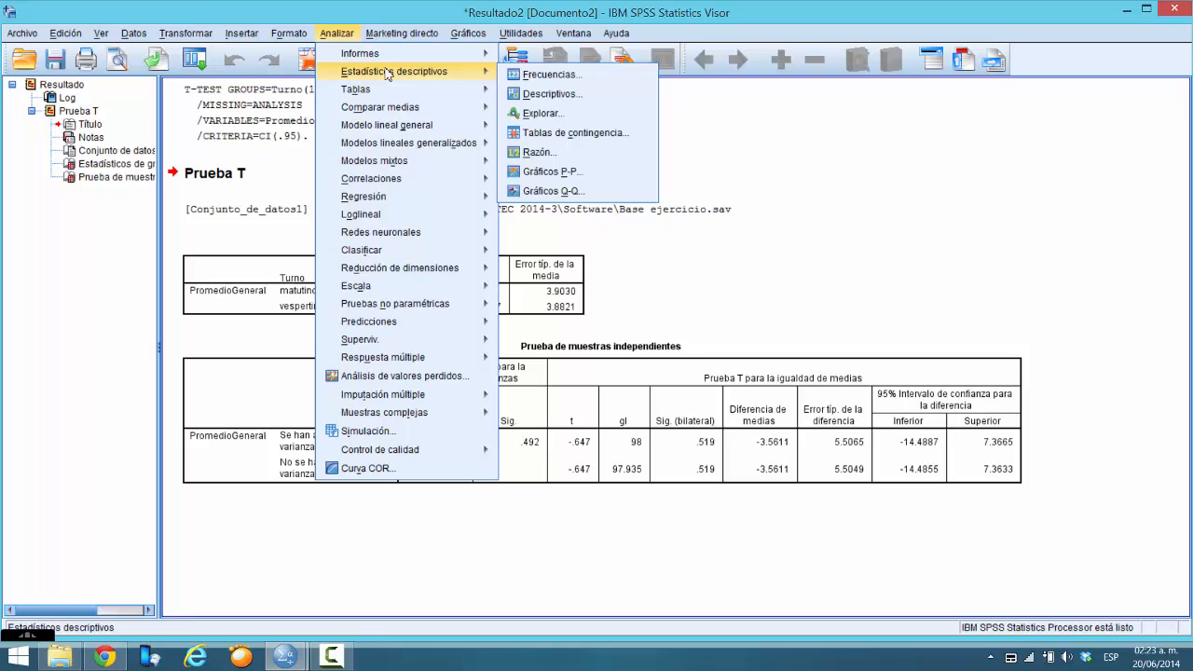
mouse_move(396, 116)
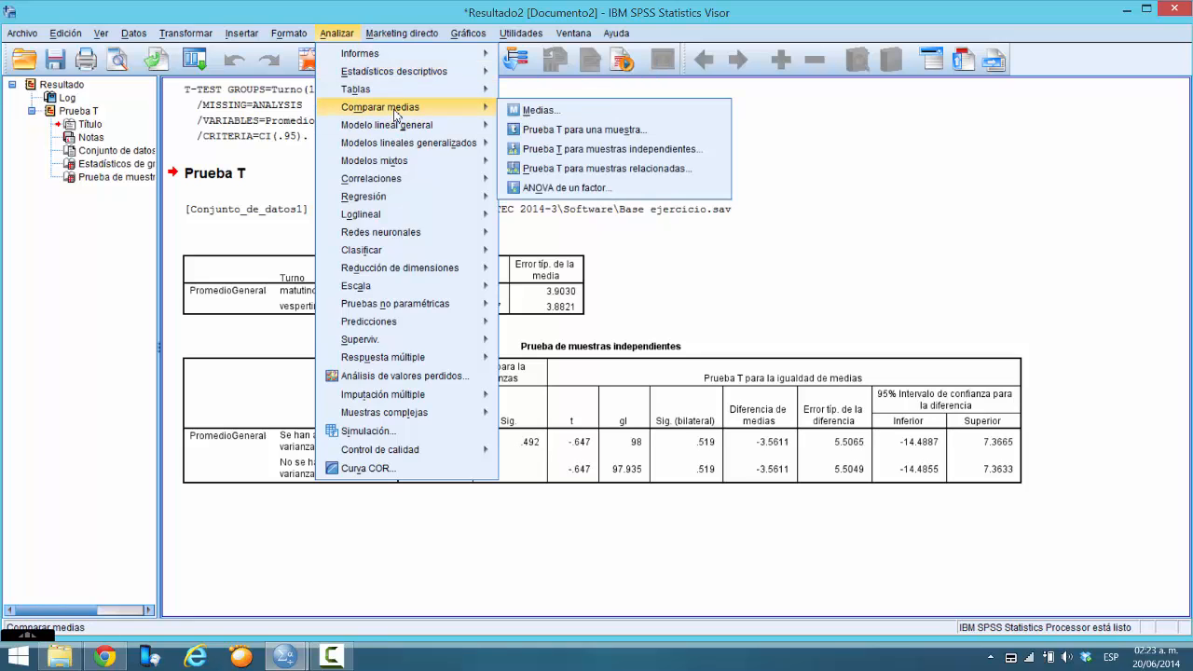
left_click(633, 170)
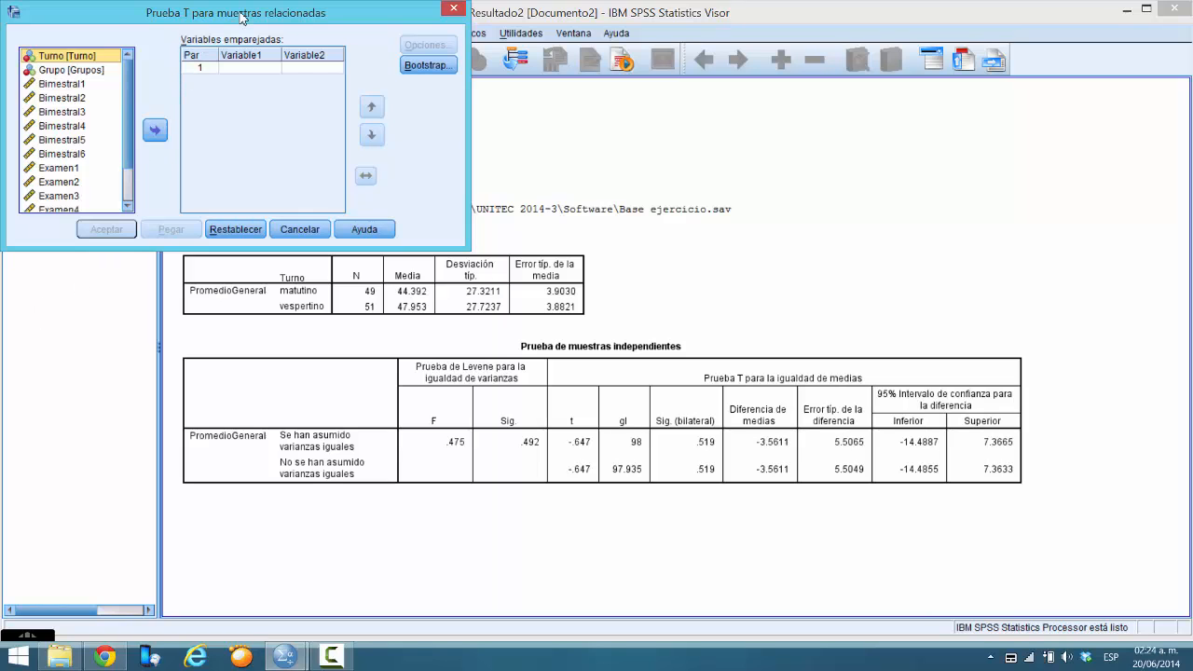
left_click_drag(246, 12, 673, 12)
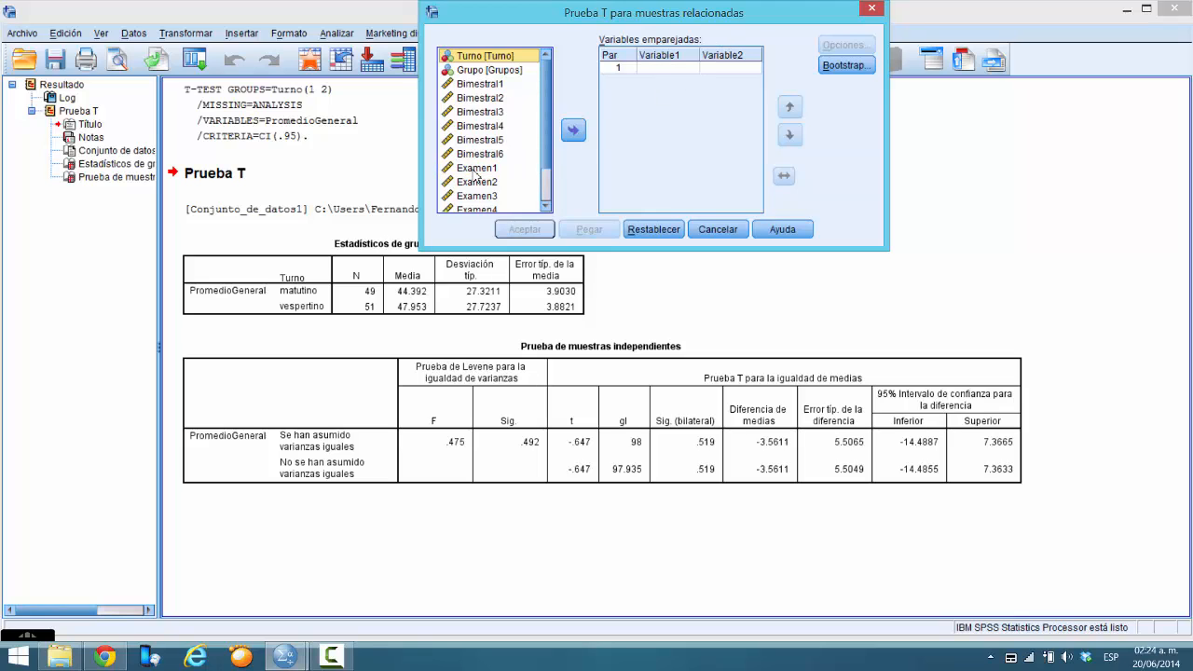
left_click_drag(470, 174, 643, 71)
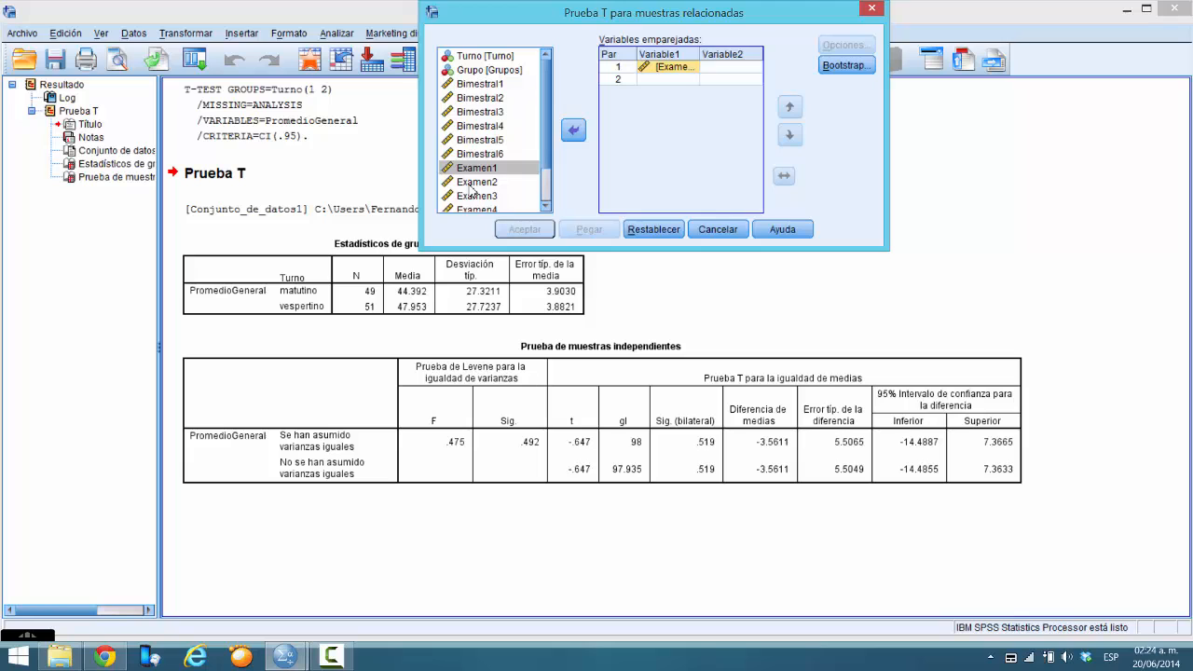
left_click_drag(475, 183, 711, 71)
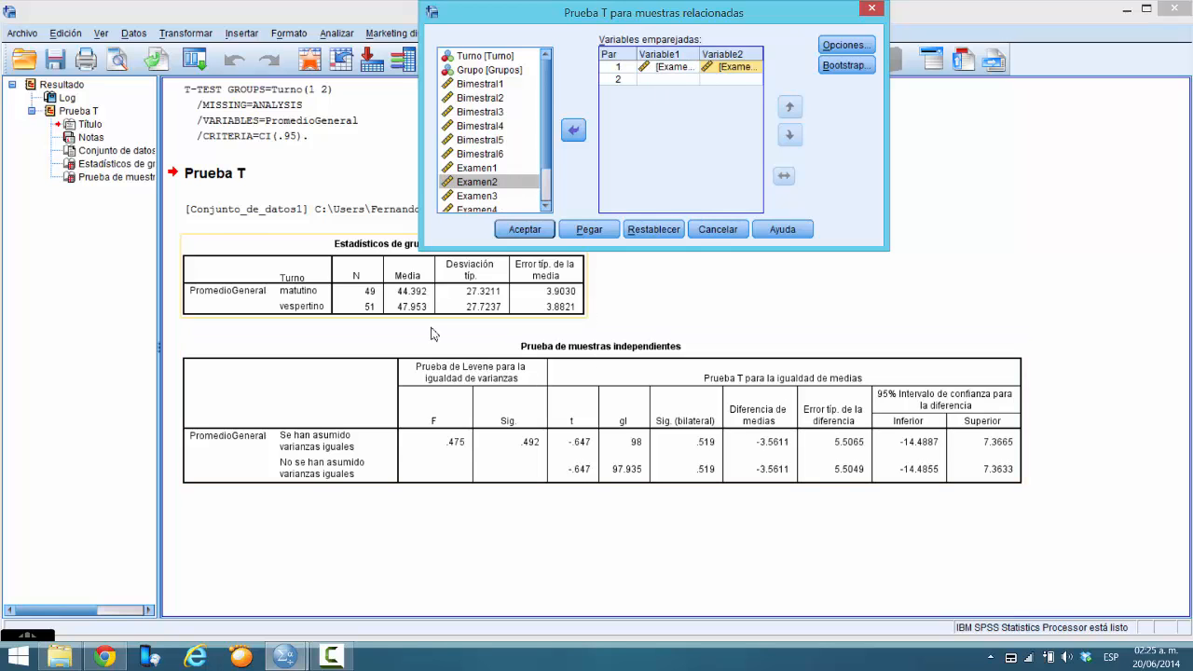
Step: Accept the 95% confidence interval with cases excluded by analysis, and run the related-samples T test
left_click(856, 47)
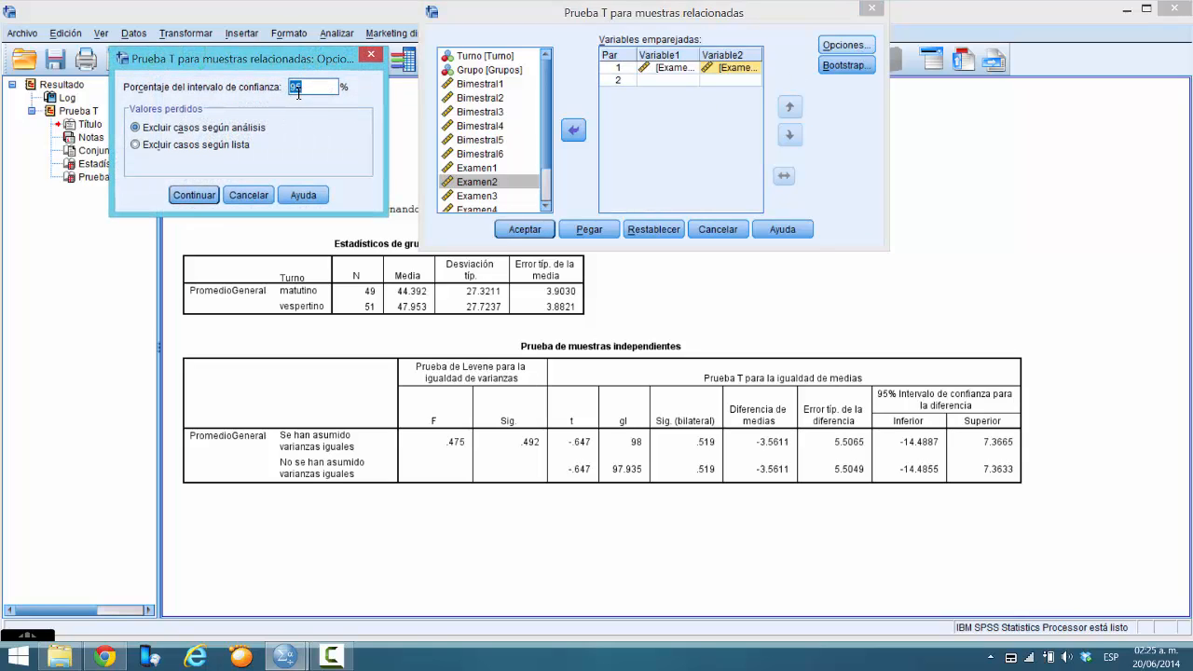
left_click(198, 196)
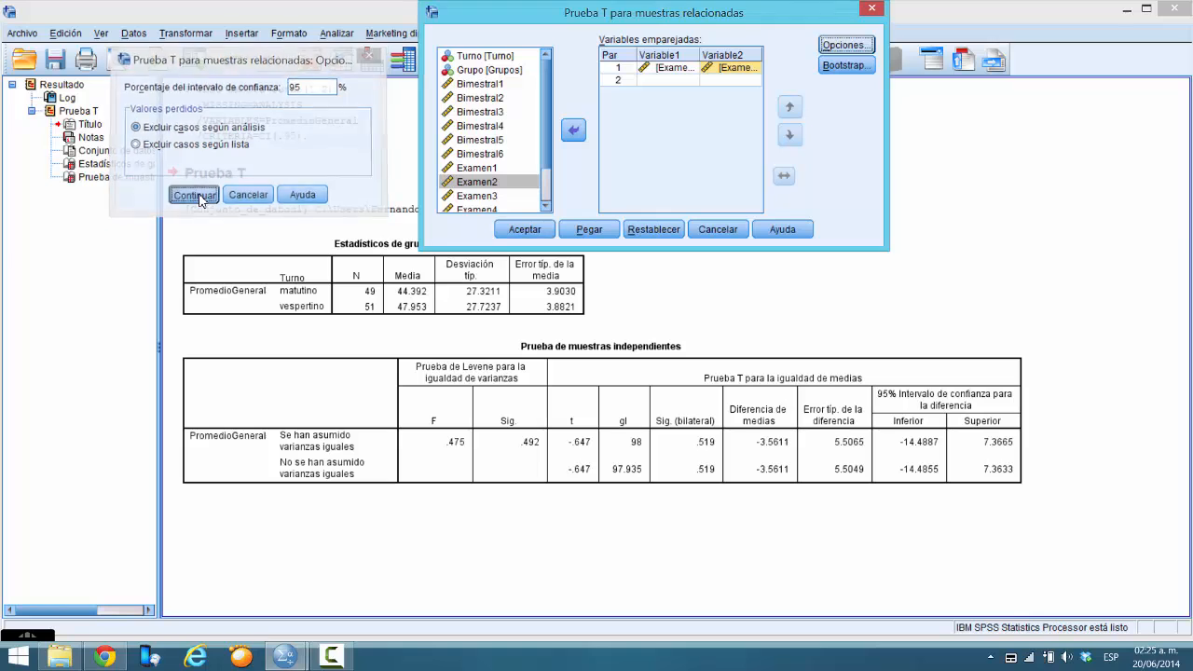
left_click(524, 230)
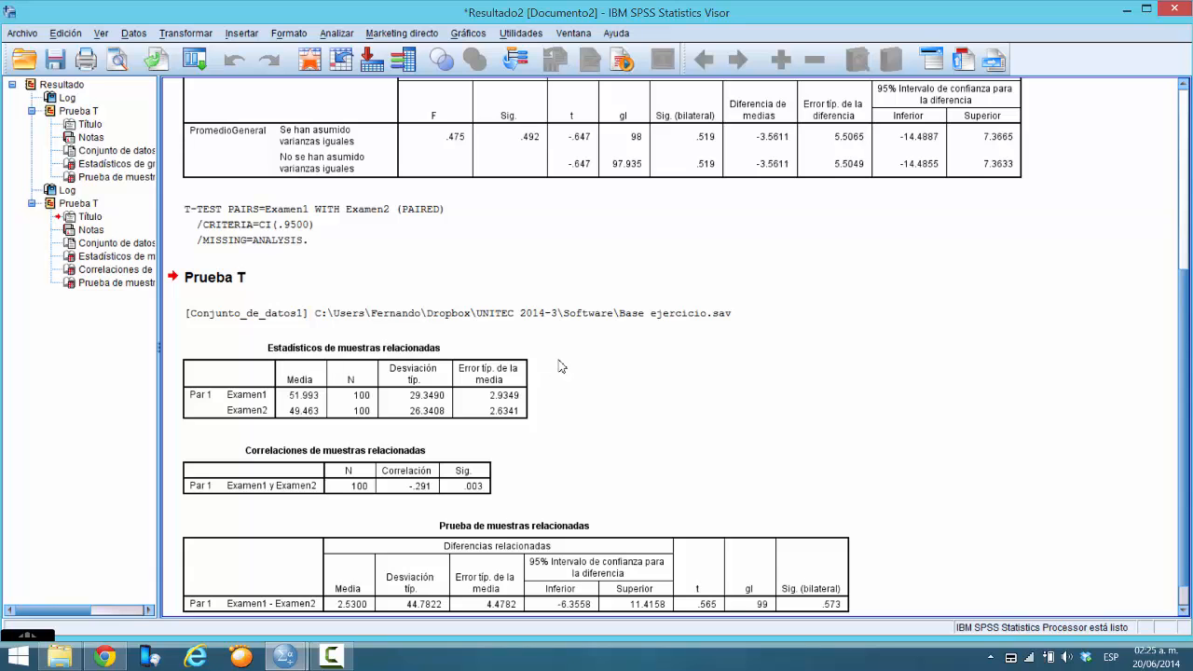
Step: Compare the independent-samples output with the related-samples statistics, correlation and test tables for Examen1 and Examen2
scroll(562, 367, "up", 5)
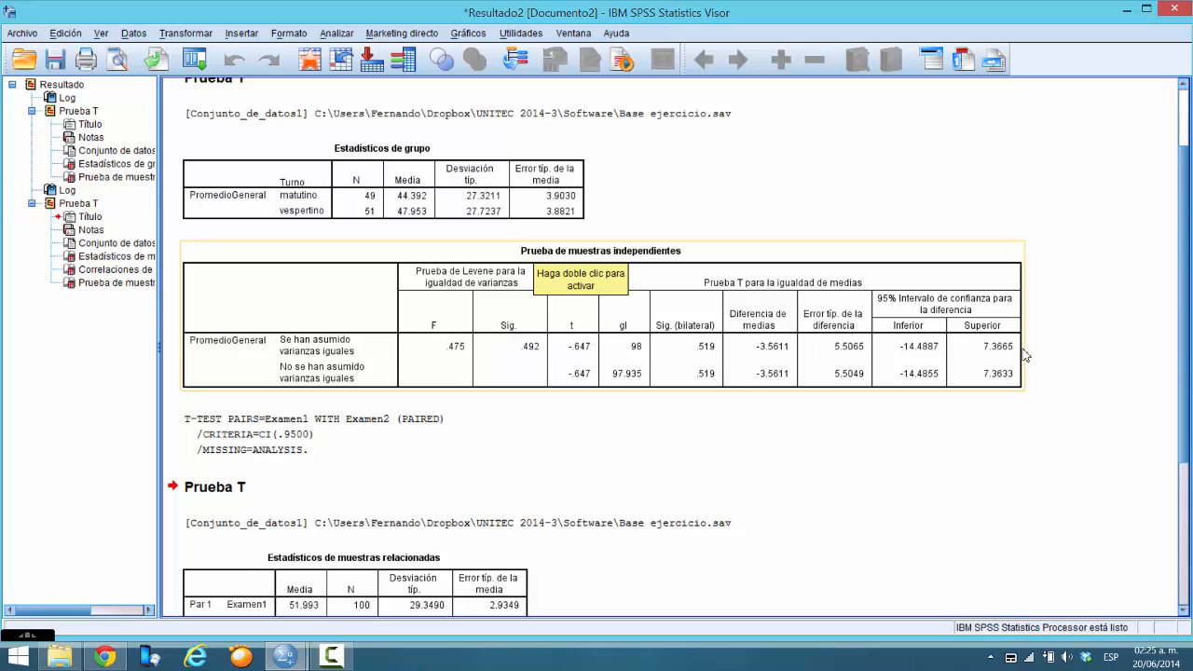
scroll(1177, 383, "down", 2)
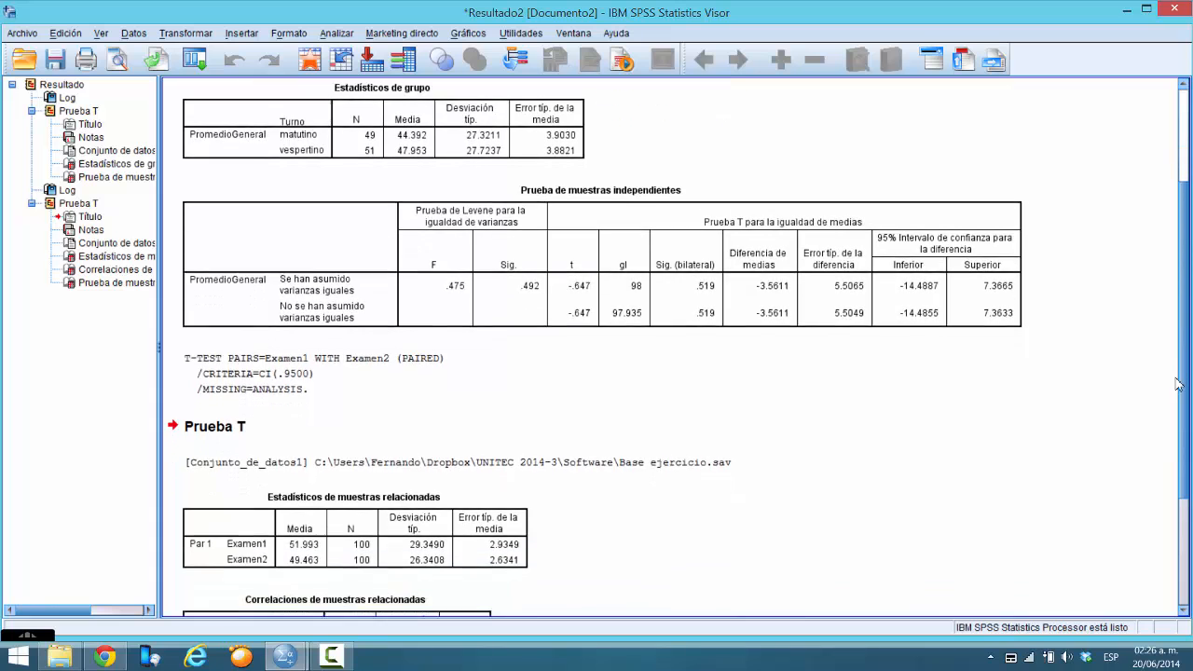
scroll(1177, 383, "down", 6)
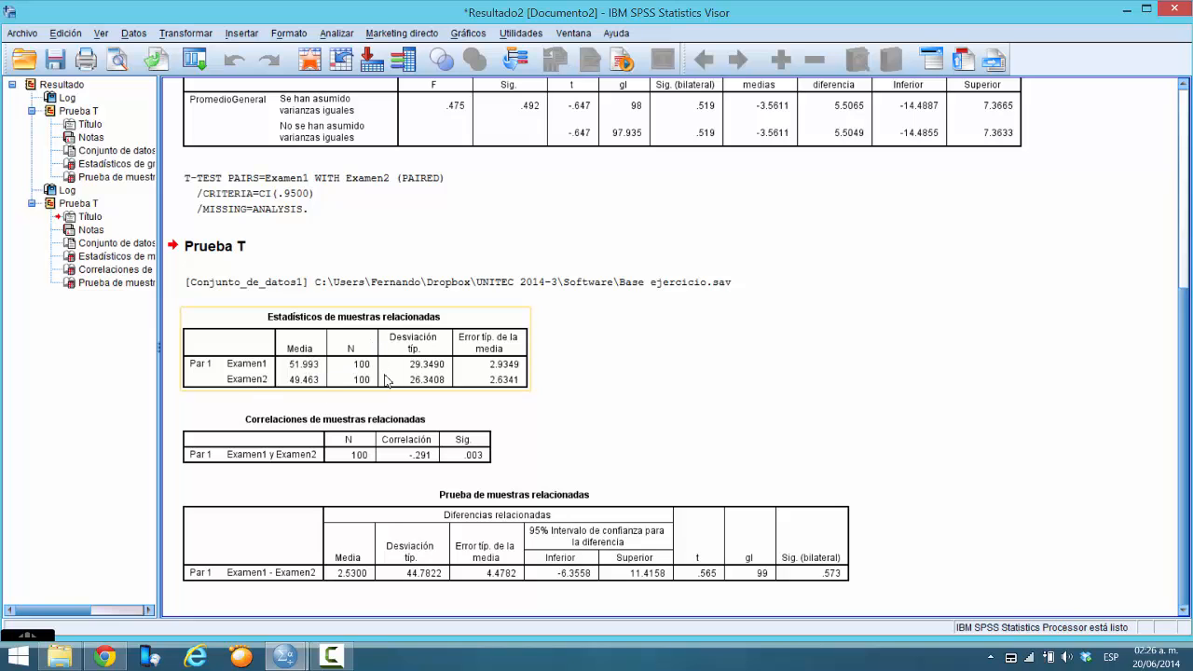
scroll(661, 332, "up", 1)
scroll(661, 332, "up", 2)
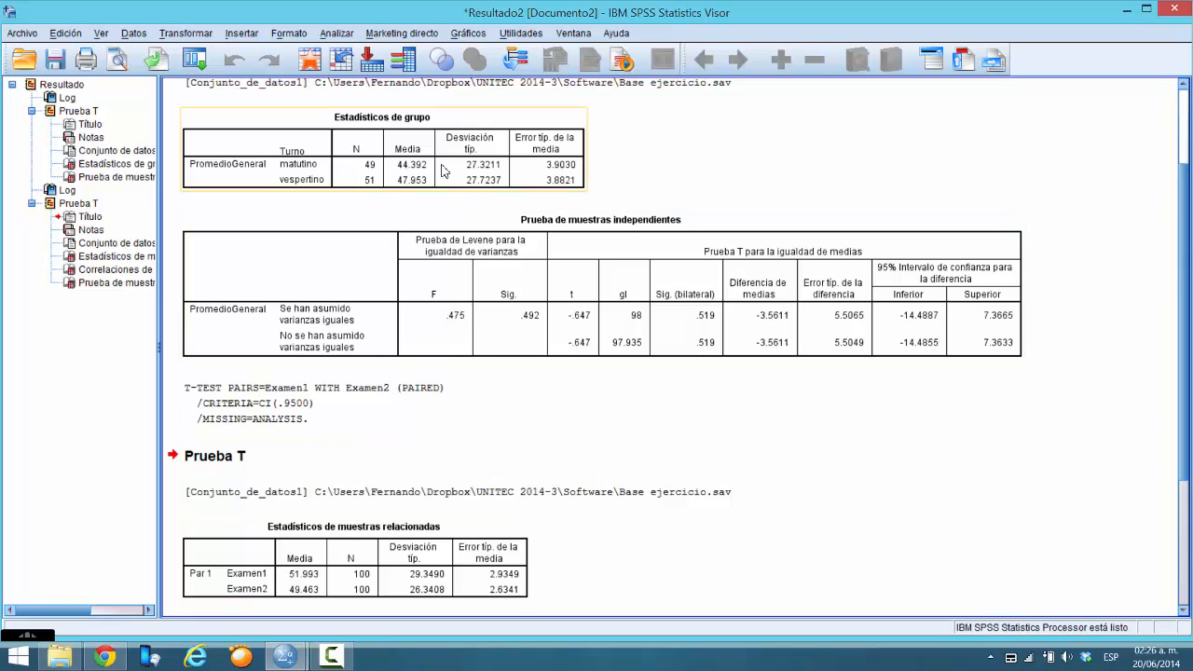
scroll(382, 469, "down", 3)
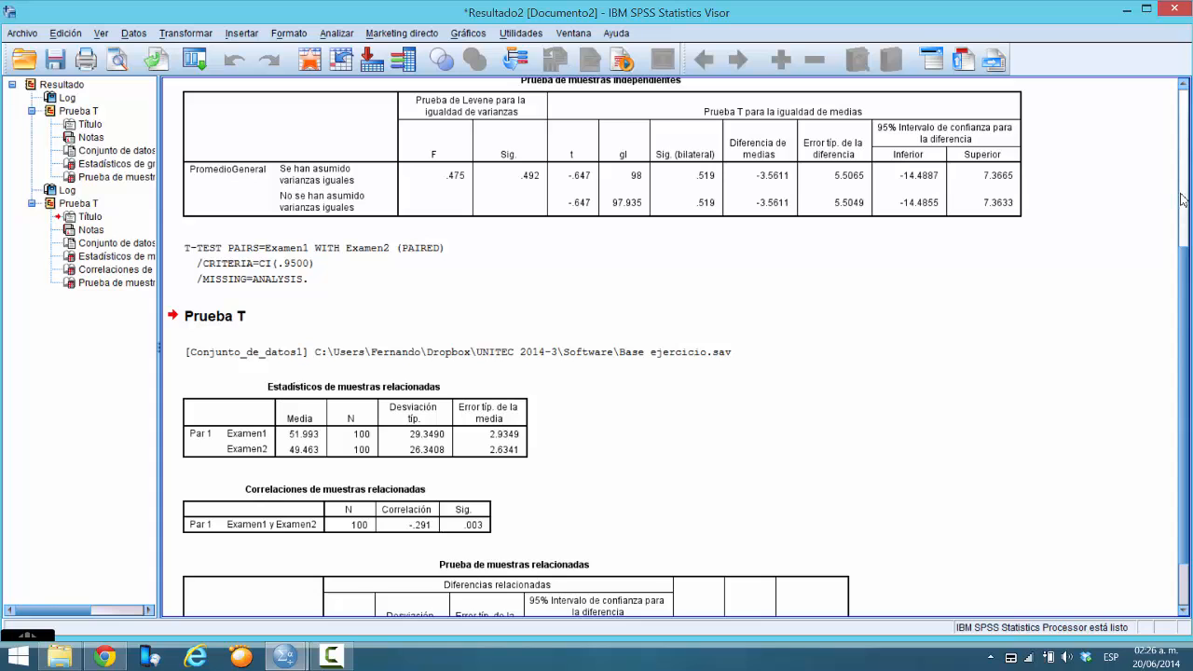
scroll(1185, 200, "up", 4)
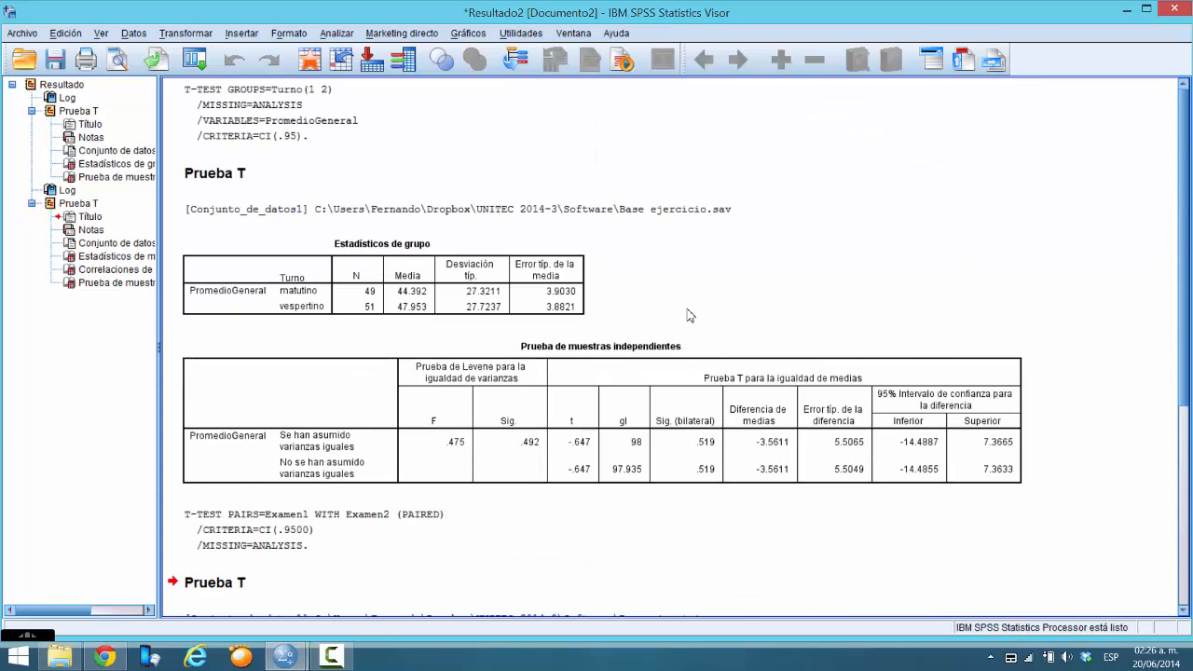
scroll(687, 316, "down", 5)
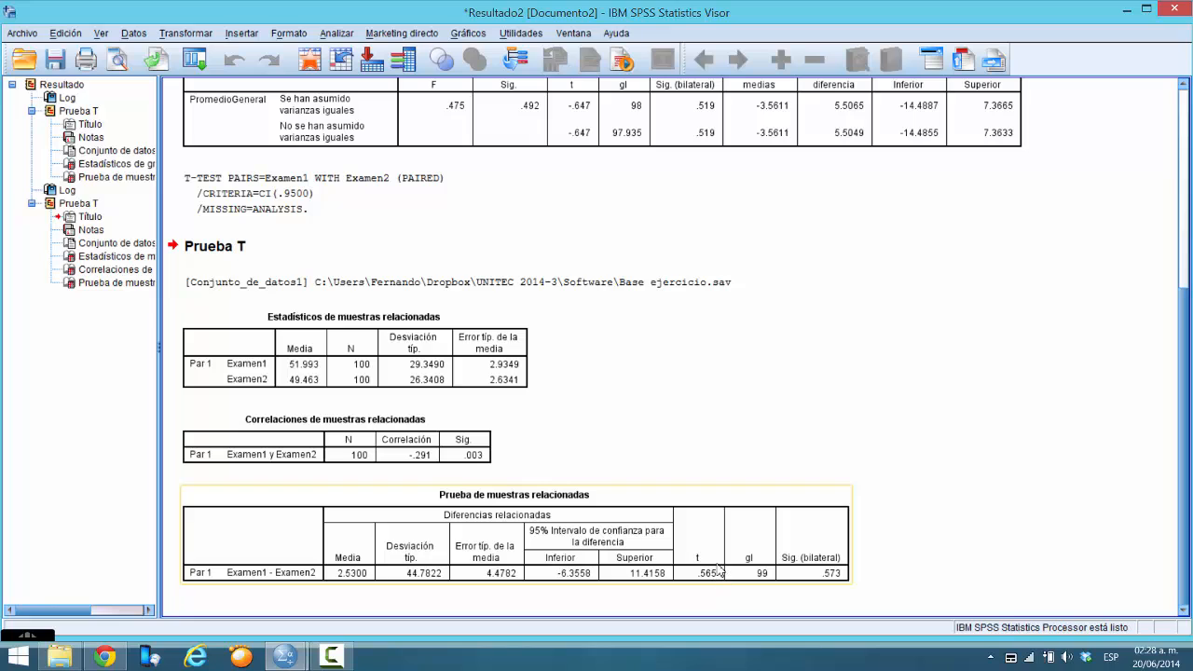
left_click(320, 382)
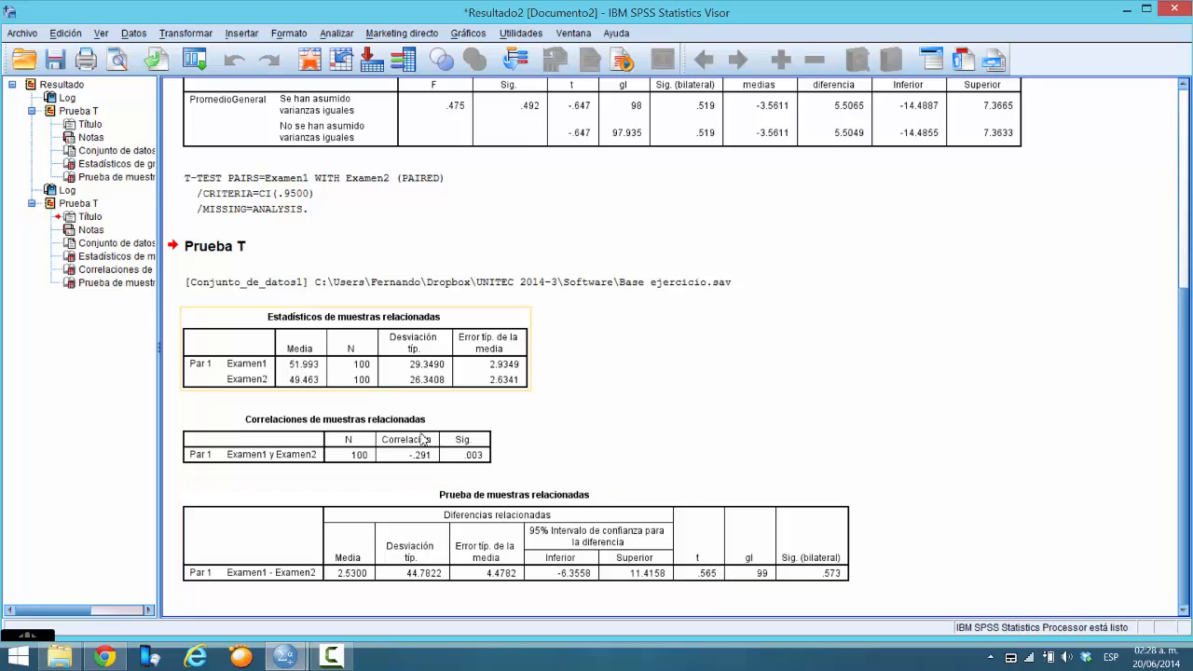
left_click(690, 513)
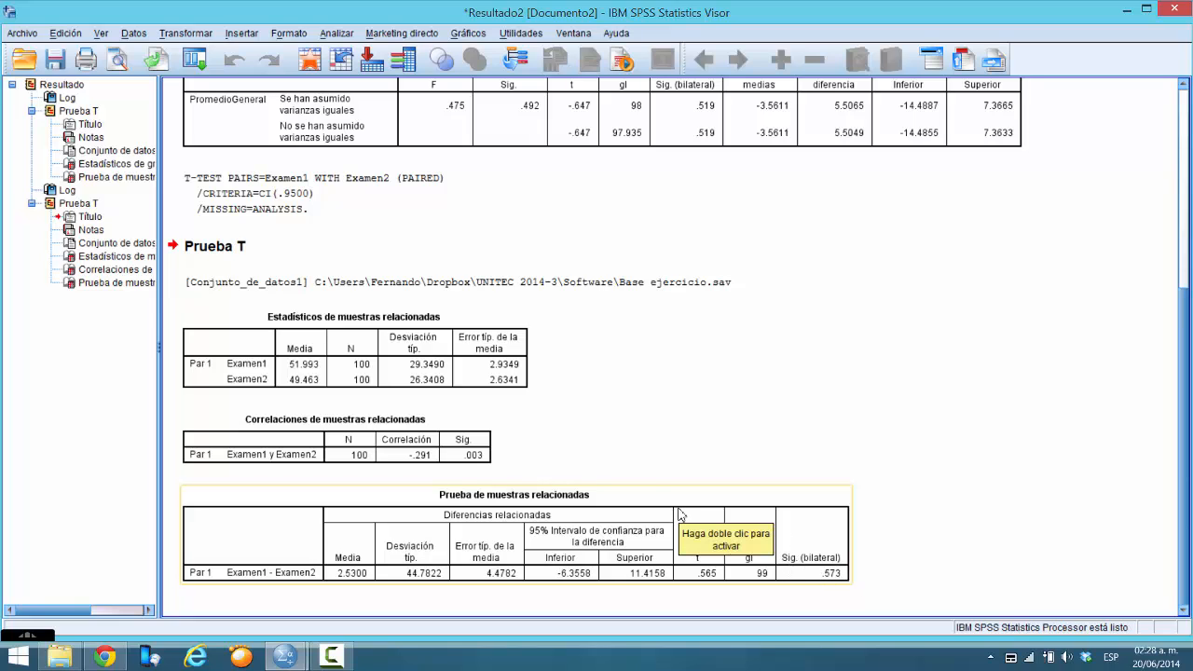
left_click(712, 386)
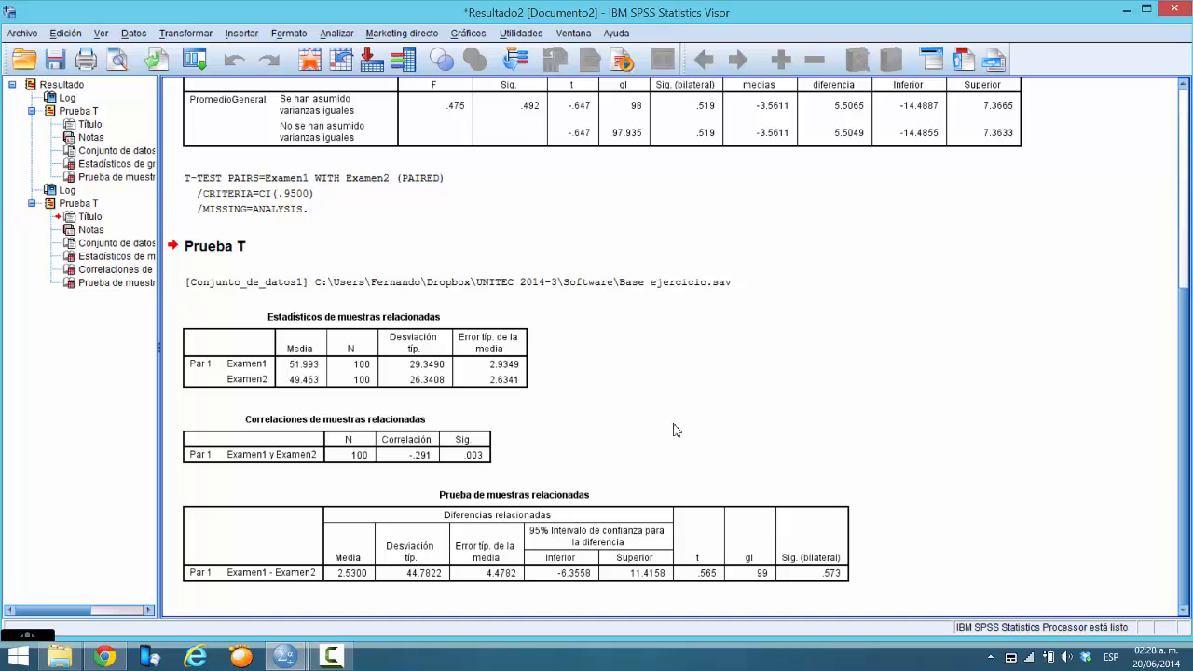